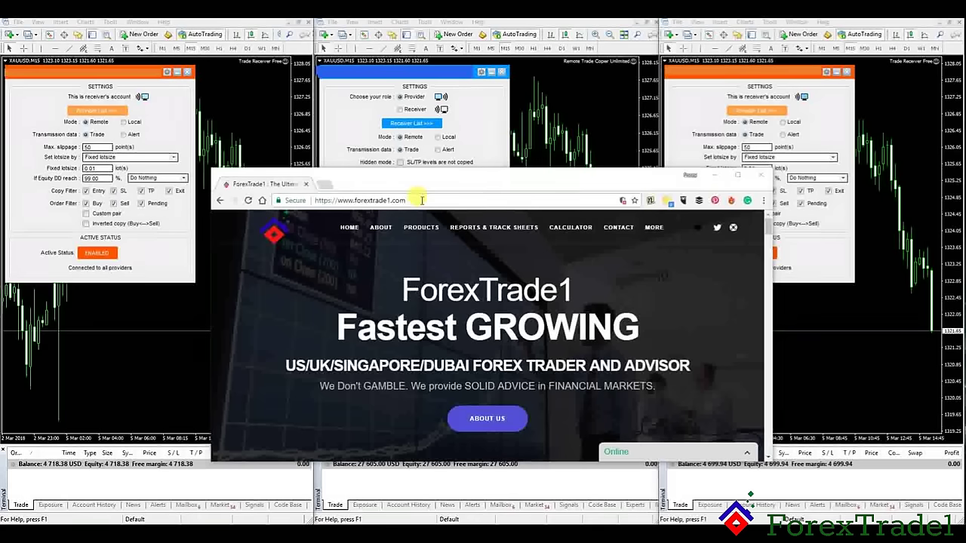
# Step: Start a ForexTrade1 live chat with the visitor's name and phone number, then close the browser
pyautogui.click(381, 200)
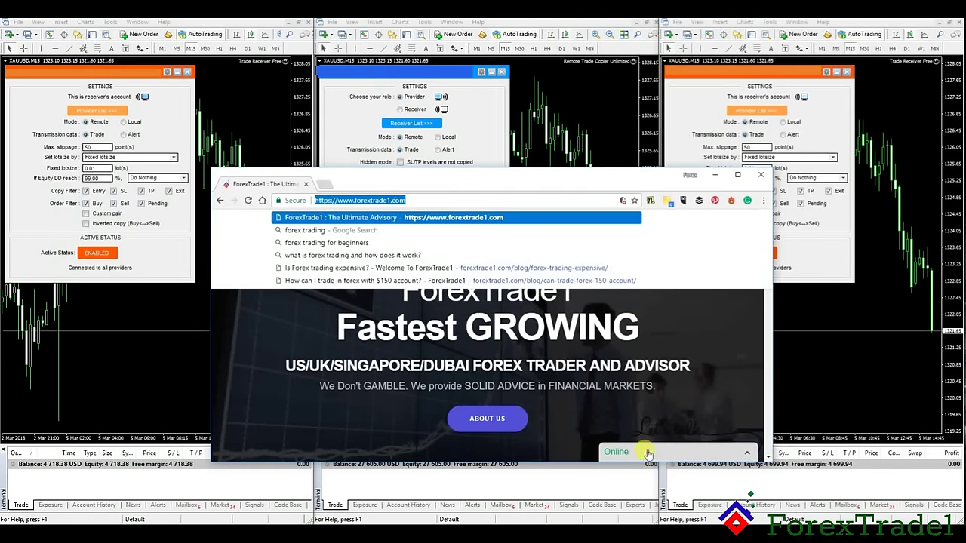
pyautogui.click(745, 452)
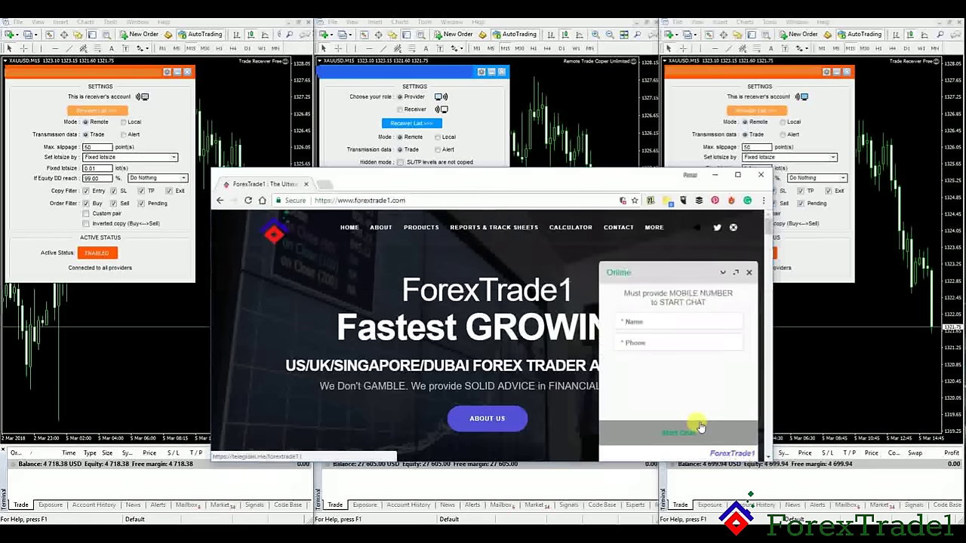
pyautogui.write('robert')
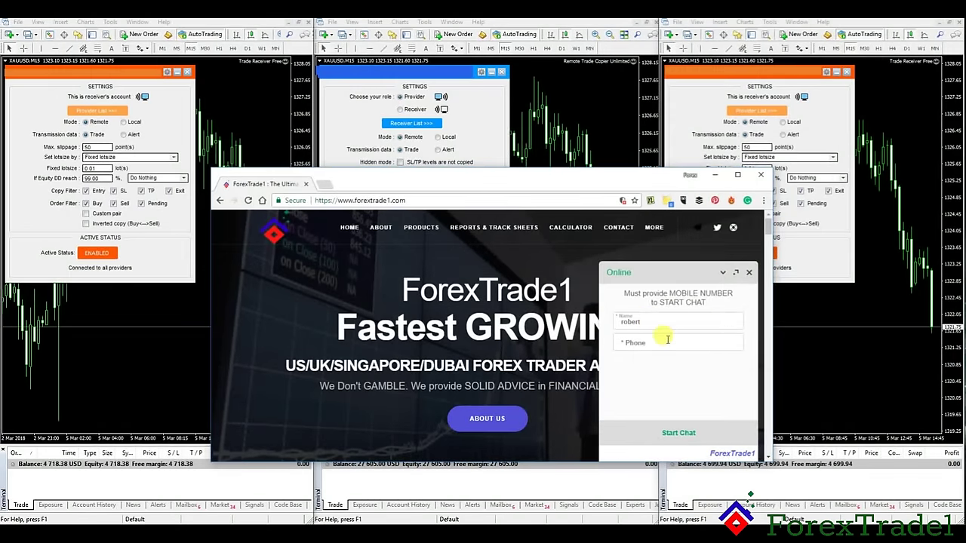
pyautogui.click(668, 341)
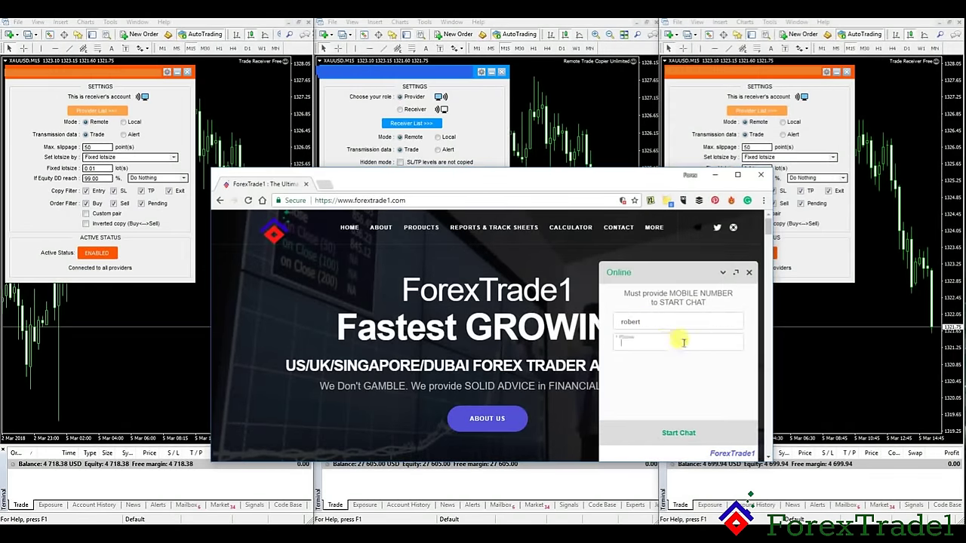
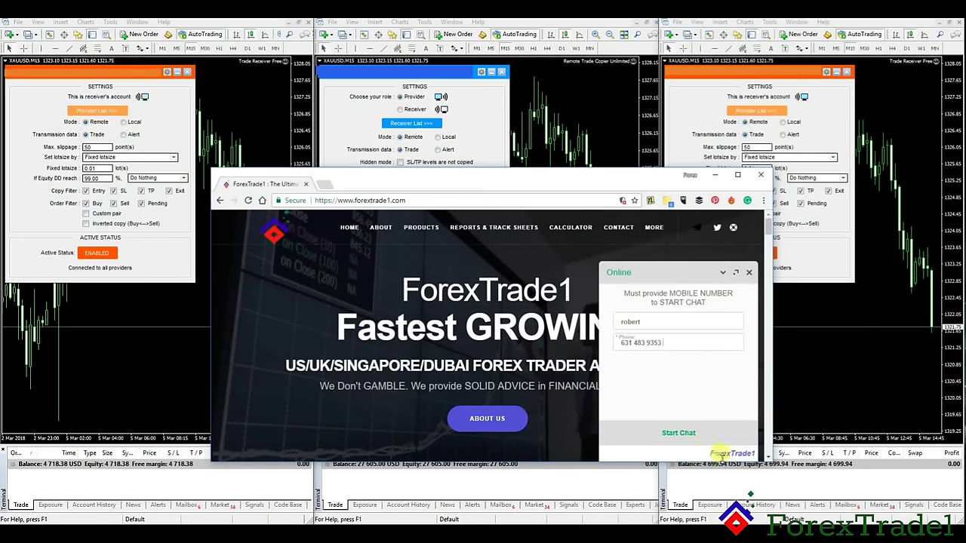
pyautogui.click(674, 435)
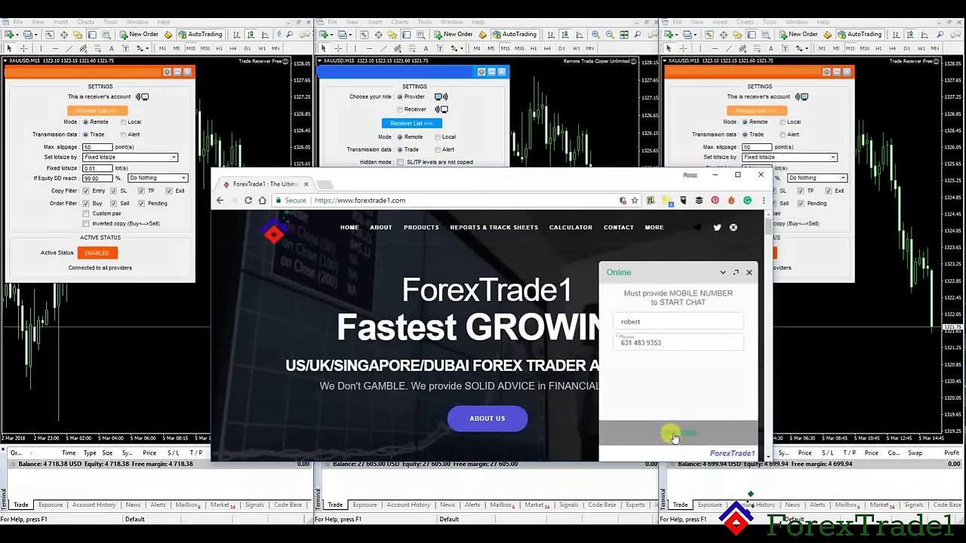
pyautogui.click(759, 174)
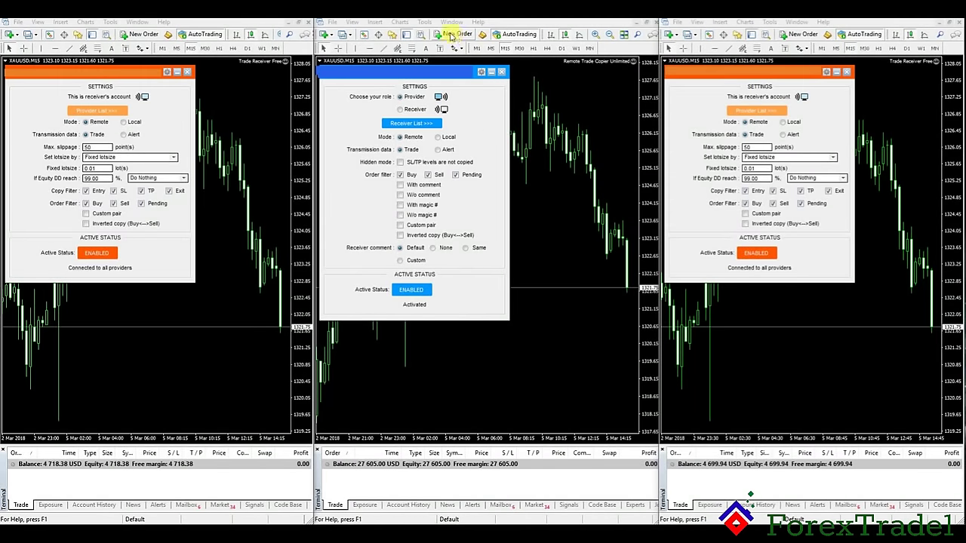
# Step: Sell 1.00 lot of XAUUSD at market on the provider and check the 0.01-lot copies on both receivers
pyautogui.click(451, 35)
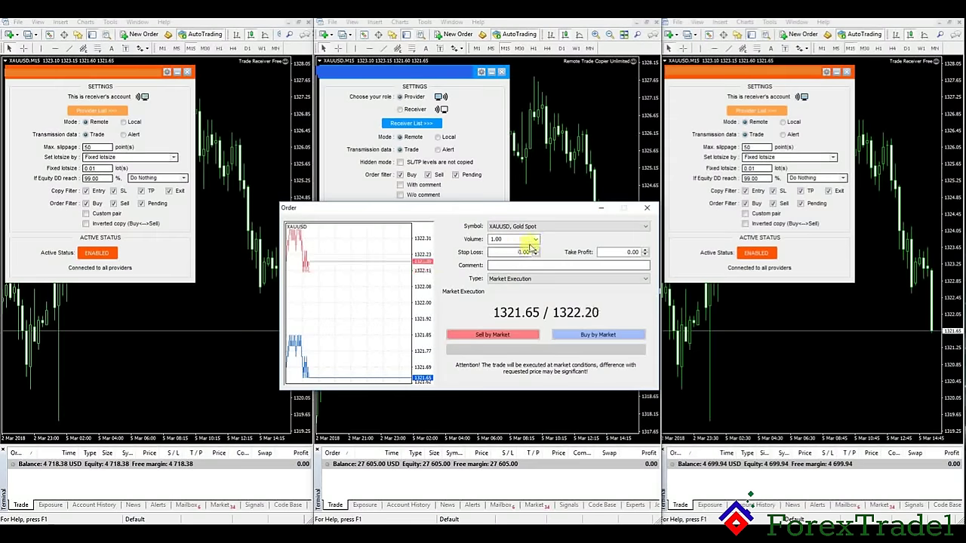
pyautogui.click(503, 279)
pyautogui.click(504, 288)
pyautogui.click(500, 336)
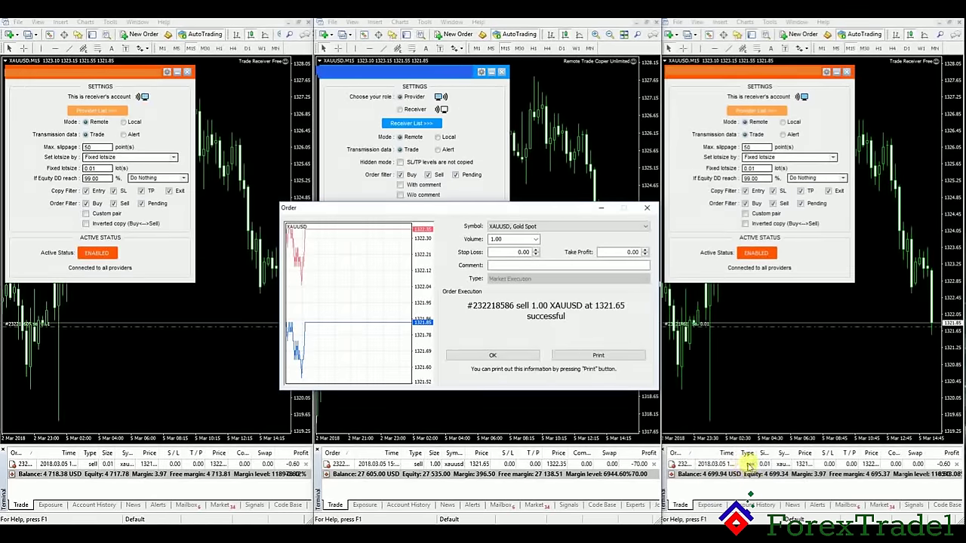
pyautogui.click(792, 447)
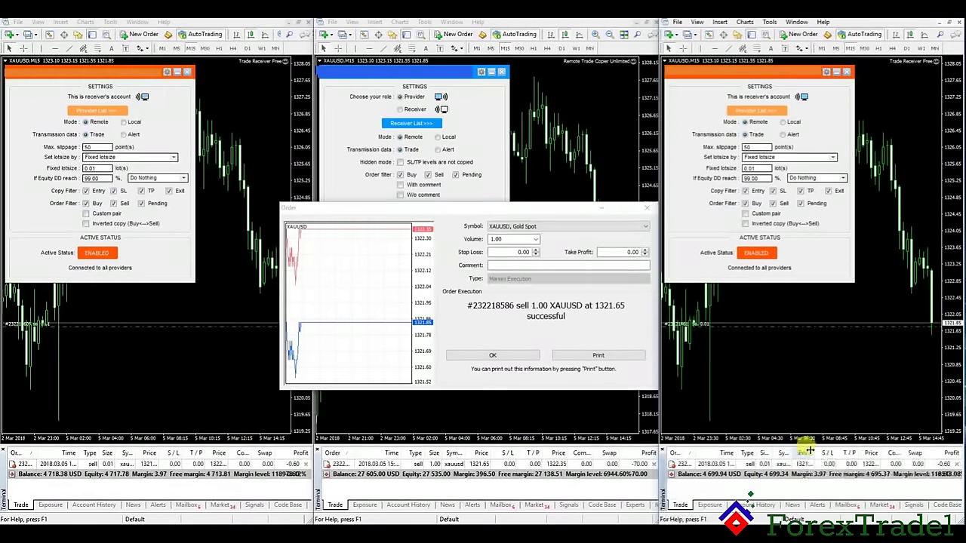
pyautogui.moveTo(136, 451); pyautogui.dragTo(133, 451)
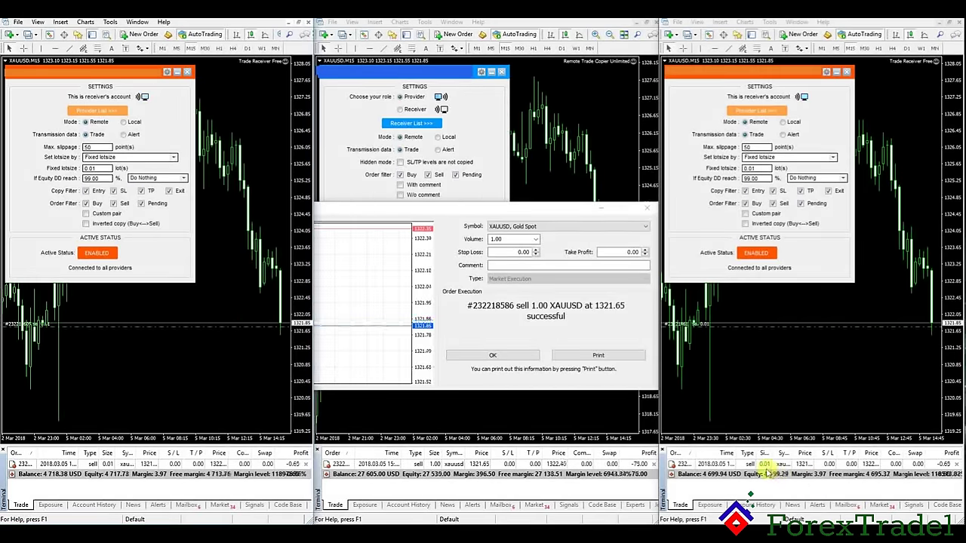
pyautogui.click(107, 455)
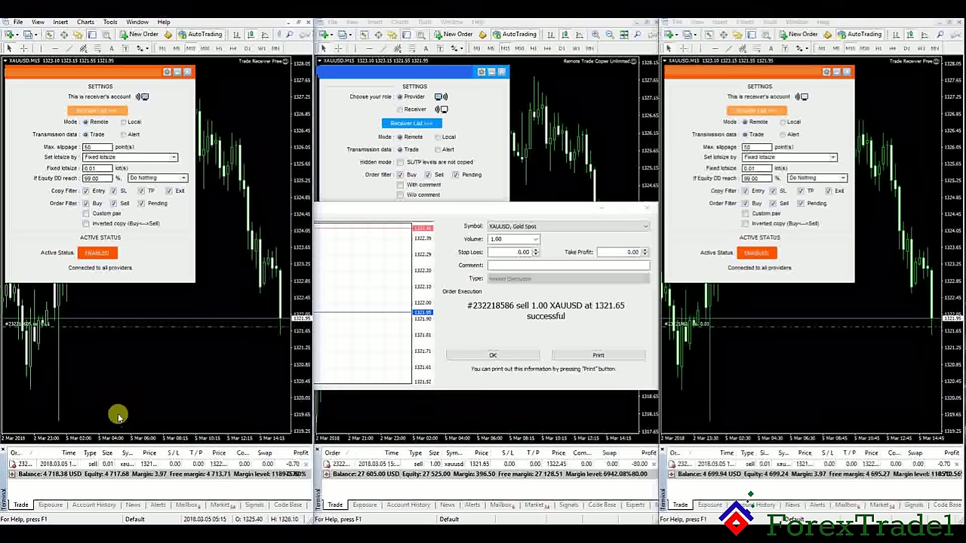
pyautogui.click(647, 209)
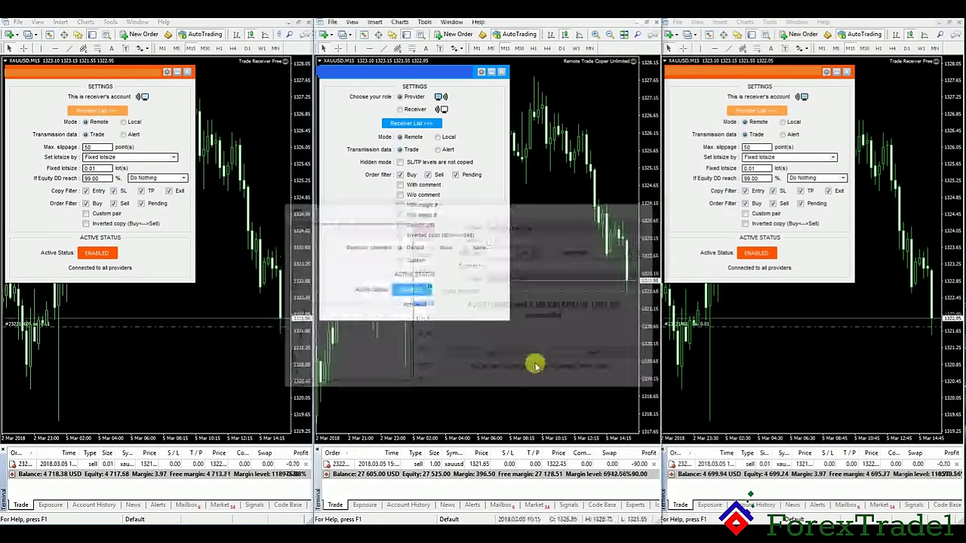
pyautogui.rightClick(345, 465)
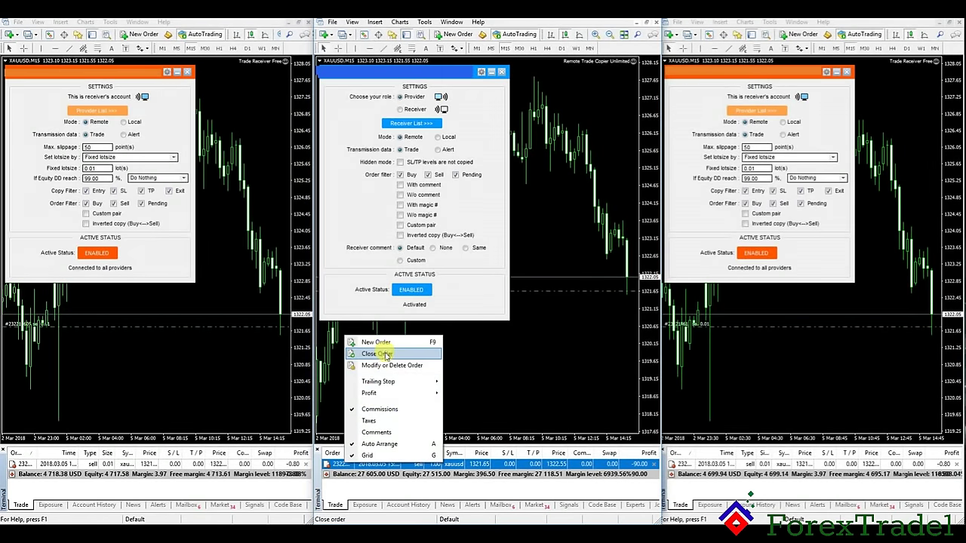
pyautogui.click(375, 354)
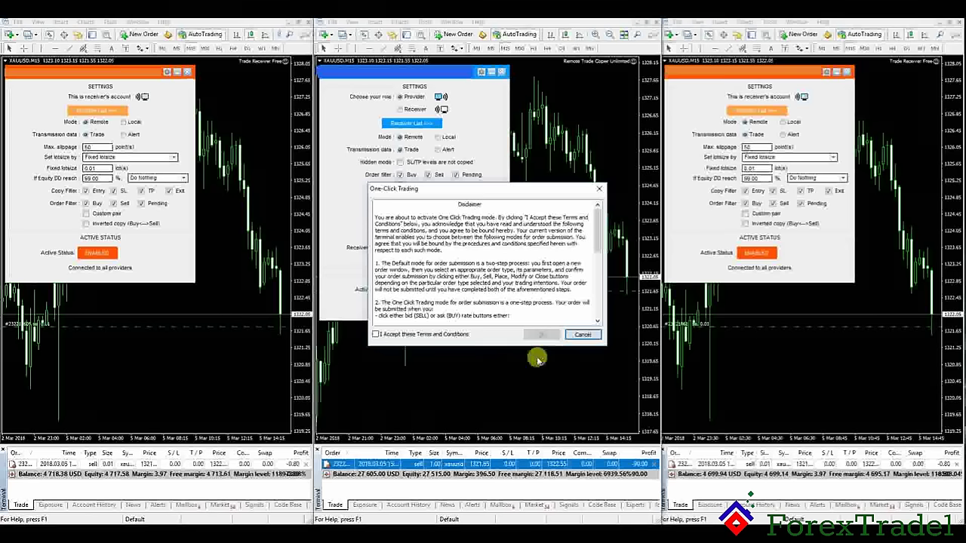
pyautogui.click(375, 334)
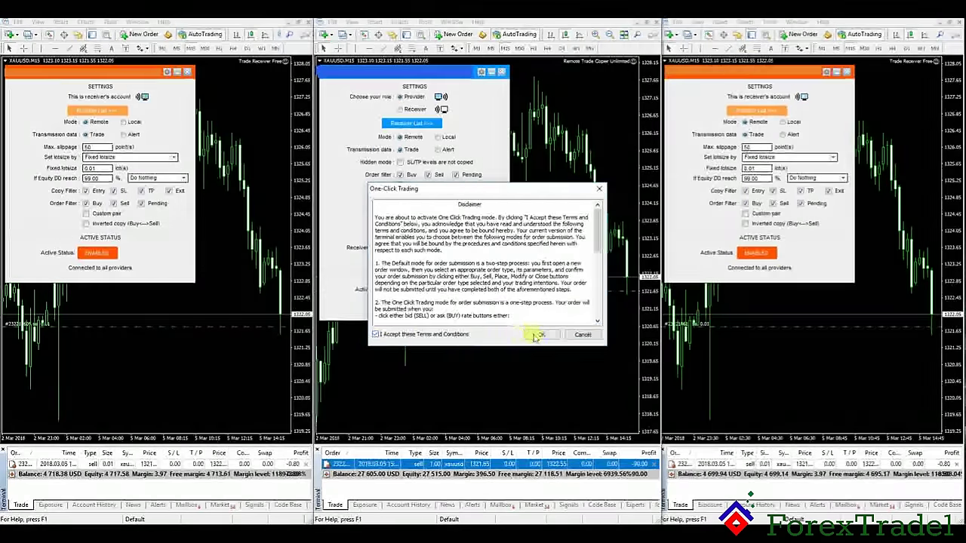
pyautogui.click(540, 334)
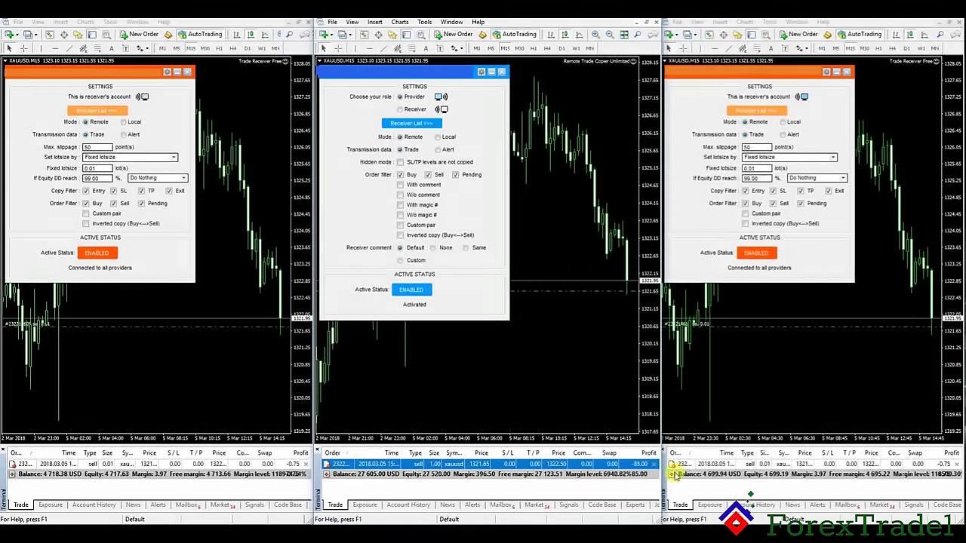
pyautogui.rightClick(370, 463)
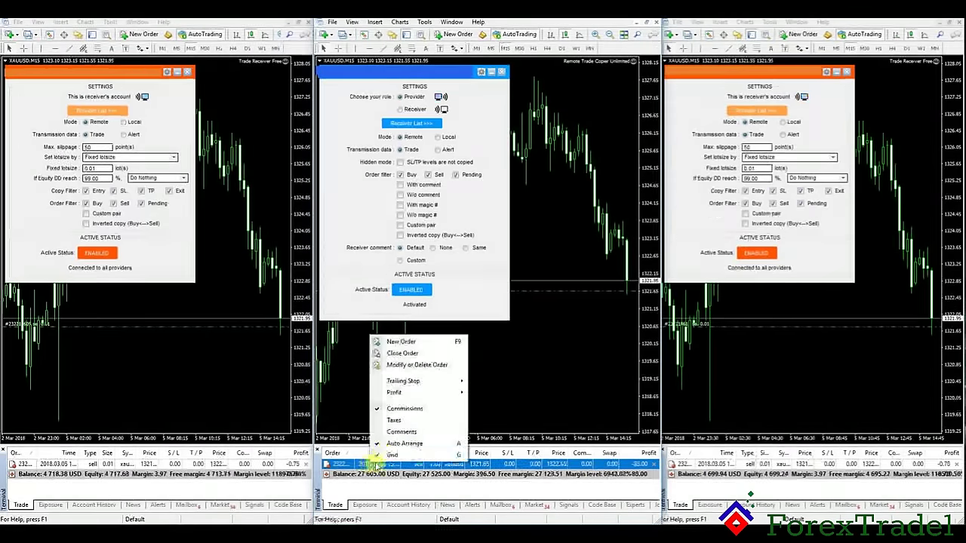
pyautogui.click(405, 355)
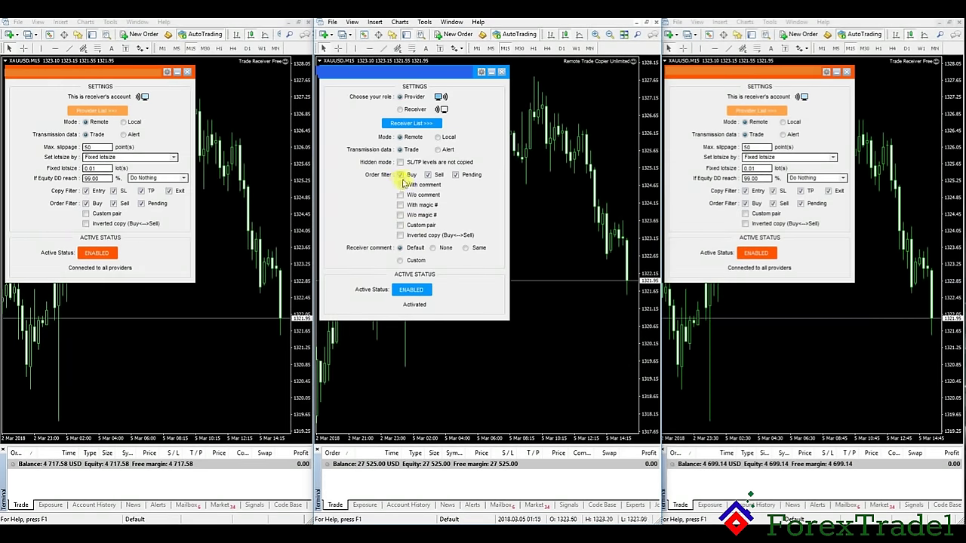
pyautogui.click(466, 177)
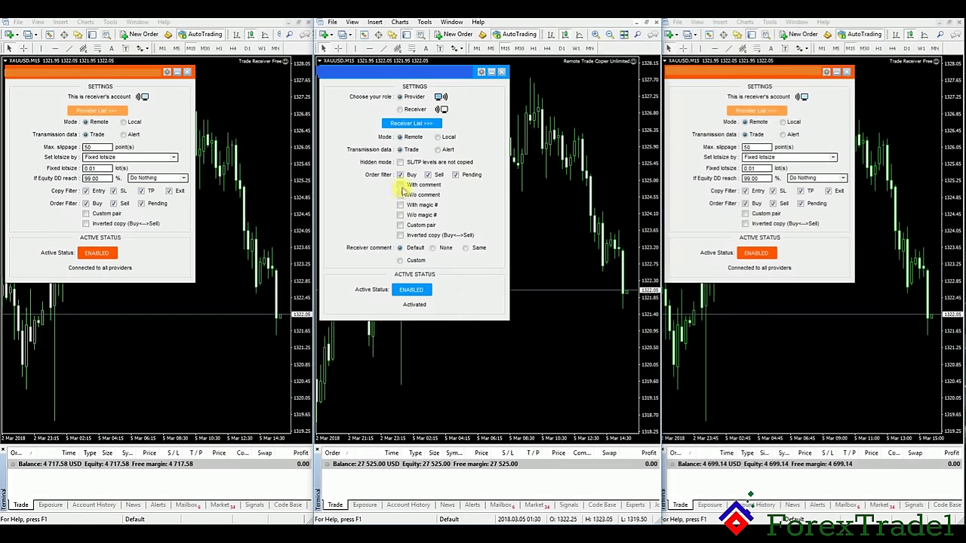
pyautogui.click(400, 174)
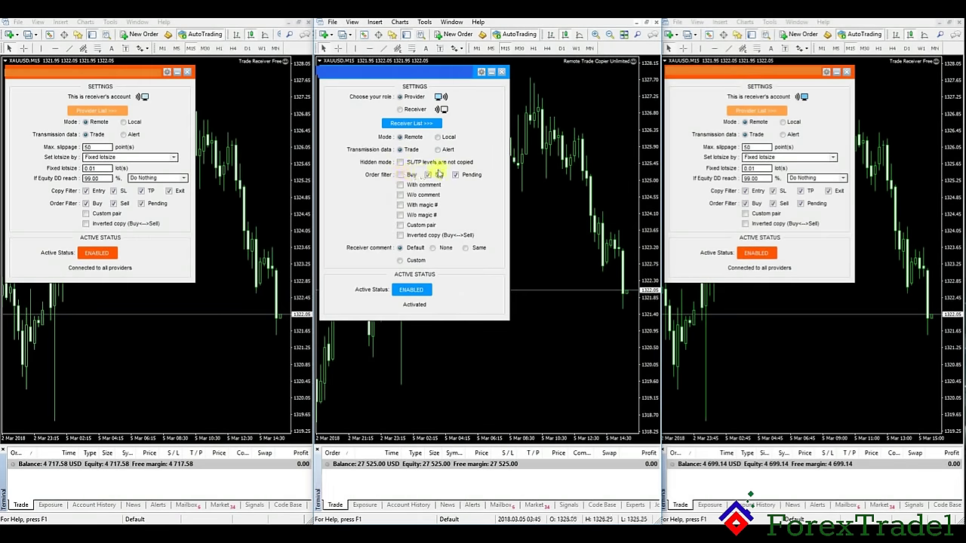
pyautogui.click(400, 174)
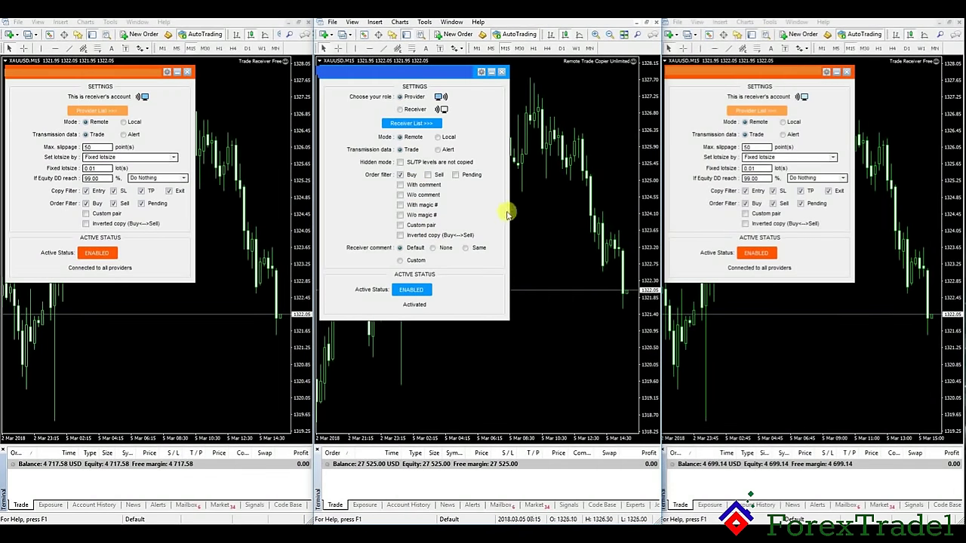
pyautogui.click(401, 174)
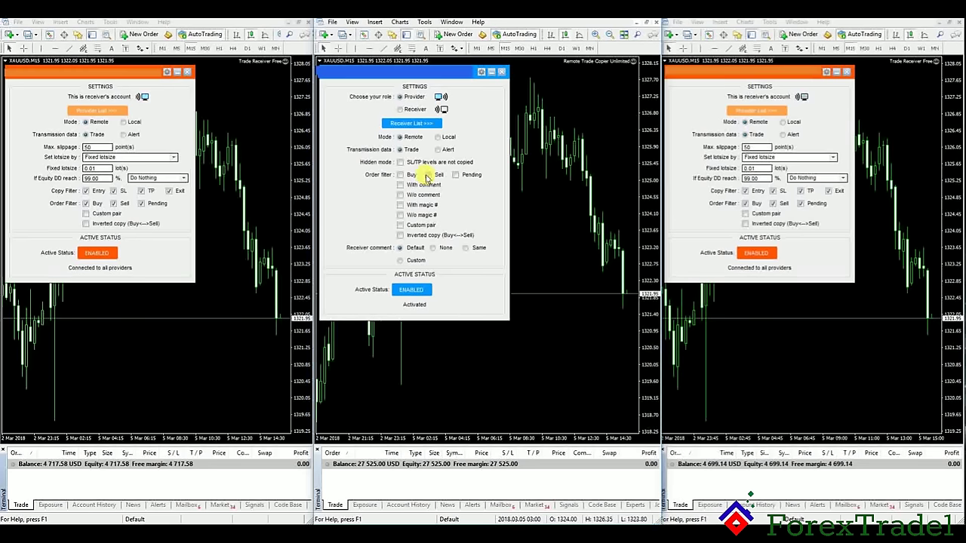
pyautogui.click(462, 177)
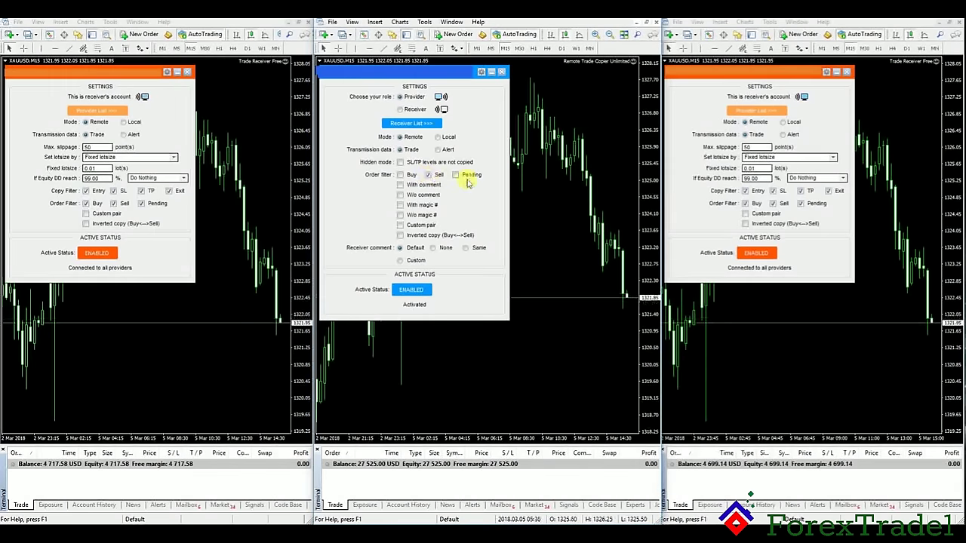
pyautogui.click(435, 178)
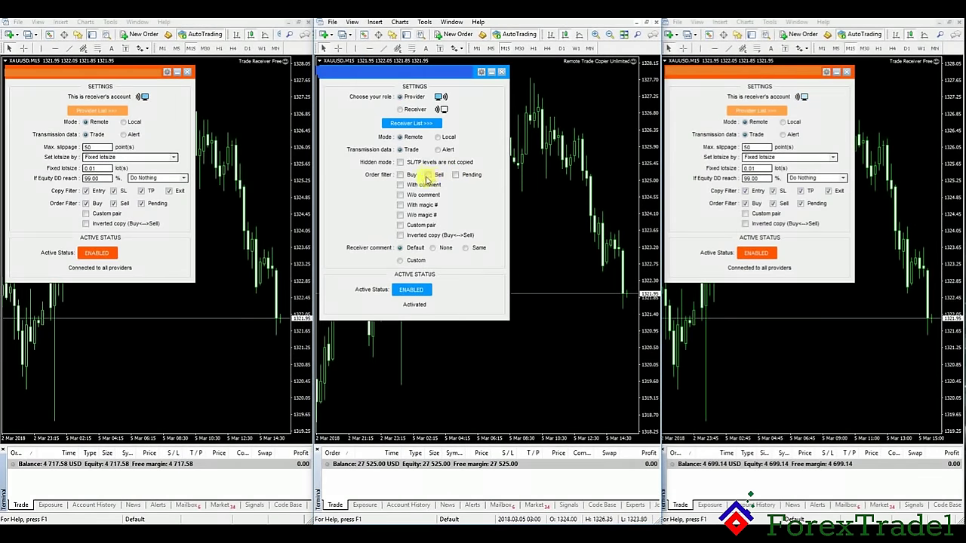
pyautogui.click(429, 176)
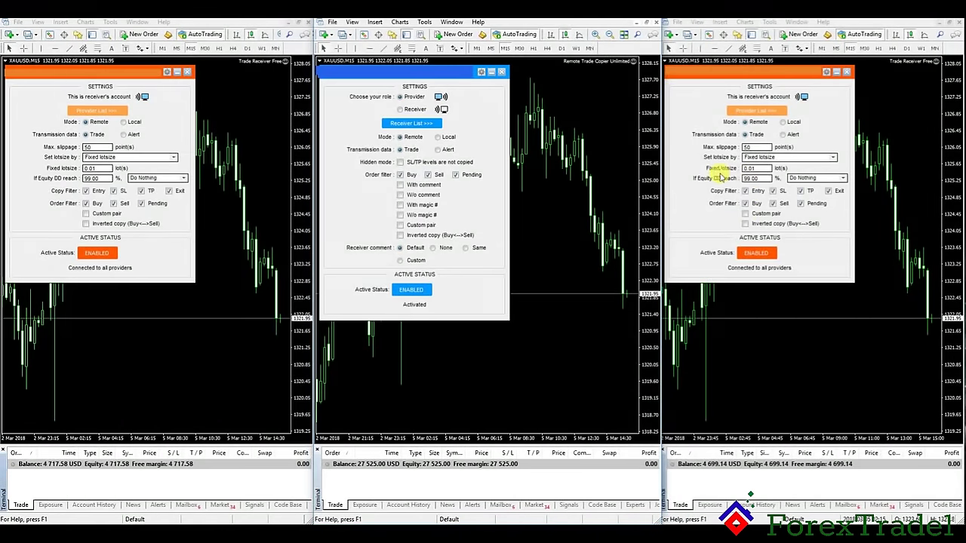
# Step: Change the Fixed lotsize on the left and right receiver panels from 0.01 to 1
pyautogui.click(755, 169)
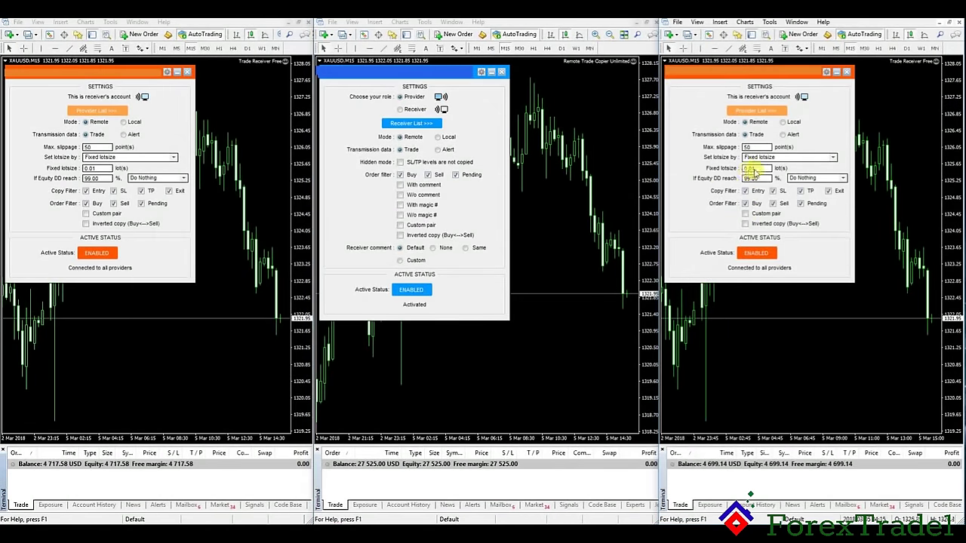
pyautogui.doubleClick(755, 169)
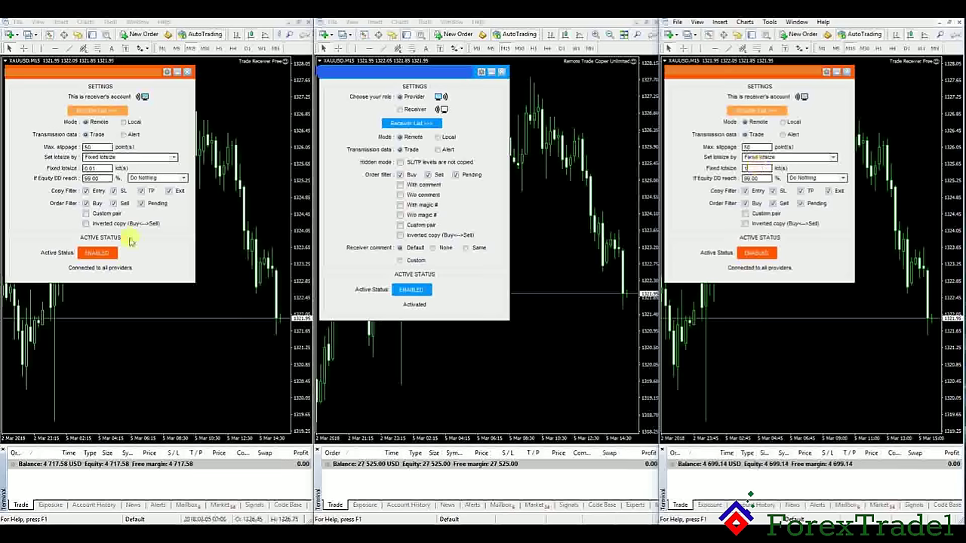
pyautogui.doubleClick(93, 168)
pyautogui.write('1')
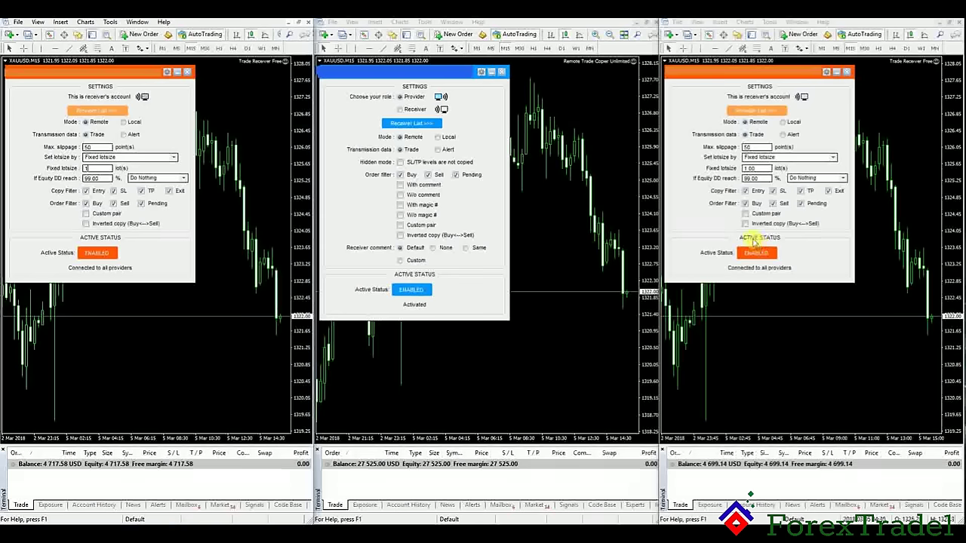
pyautogui.click(757, 253)
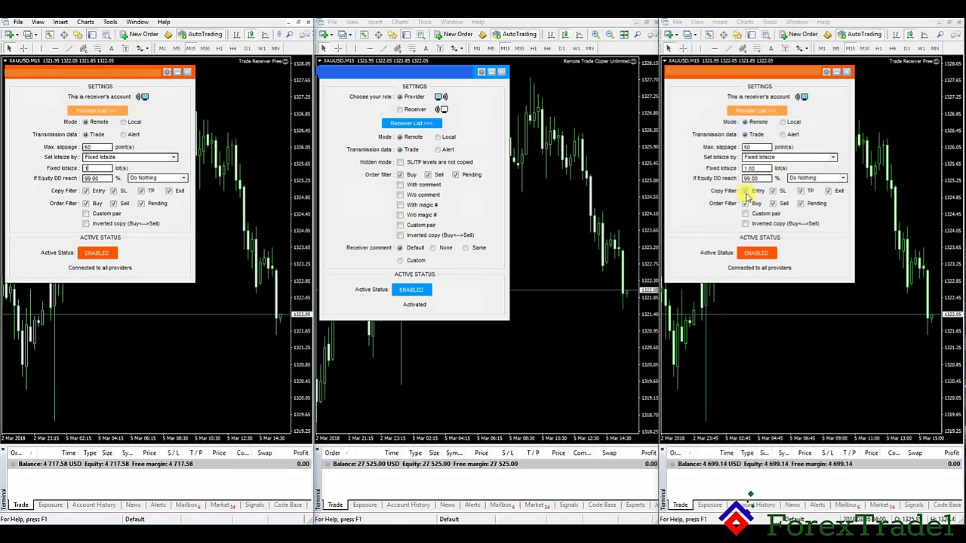
# Step: Re-enable the TP, Buy and Sell copy filters on the right receiver
pyautogui.click(808, 193)
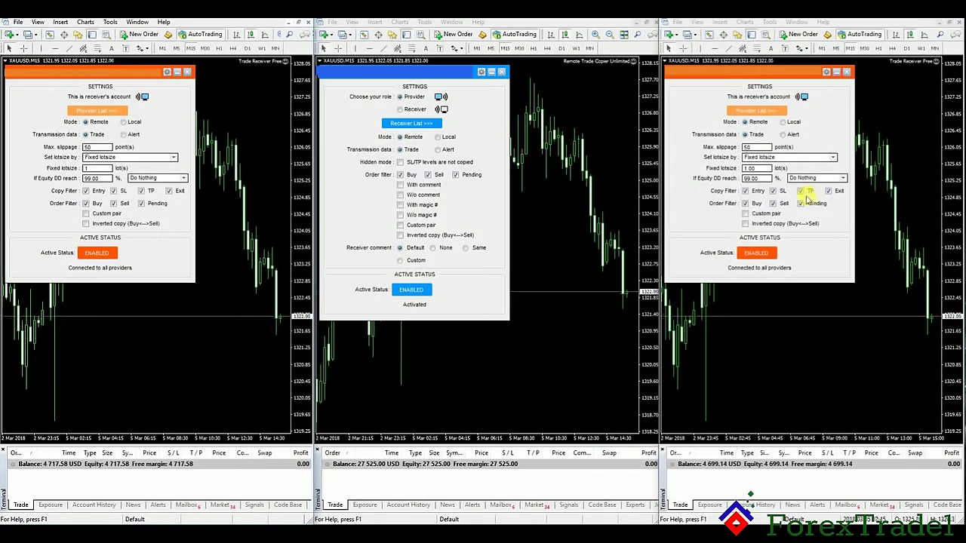
pyautogui.click(745, 205)
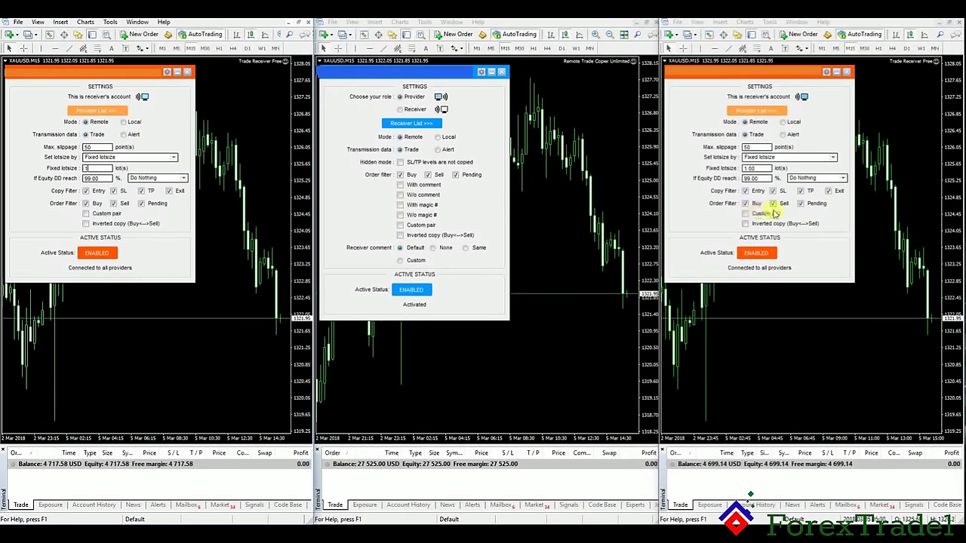
pyautogui.click(782, 209)
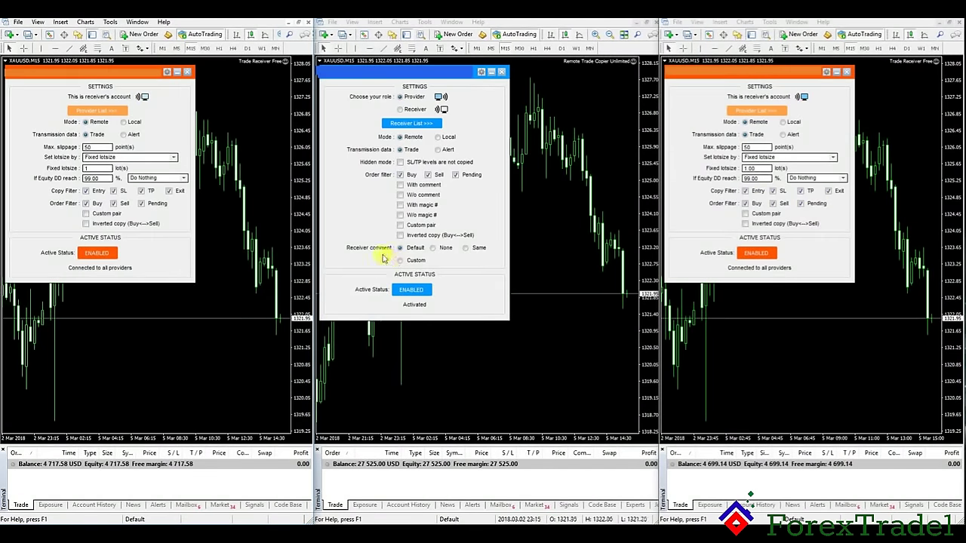
# Step: Turn on the provider's Custom pair filter and enter EURUSD, XAUUSD as the allowed pairs
pyautogui.click(400, 226)
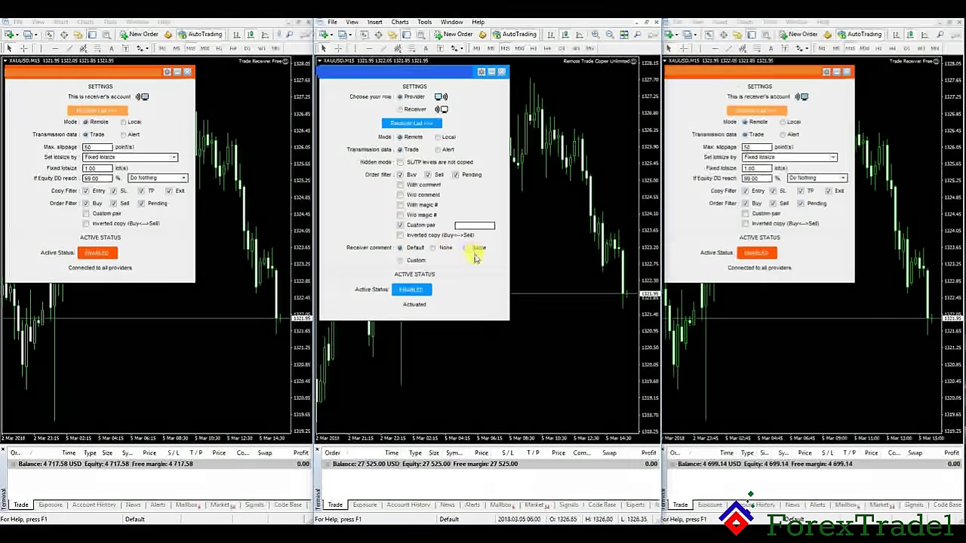
pyautogui.click(474, 225)
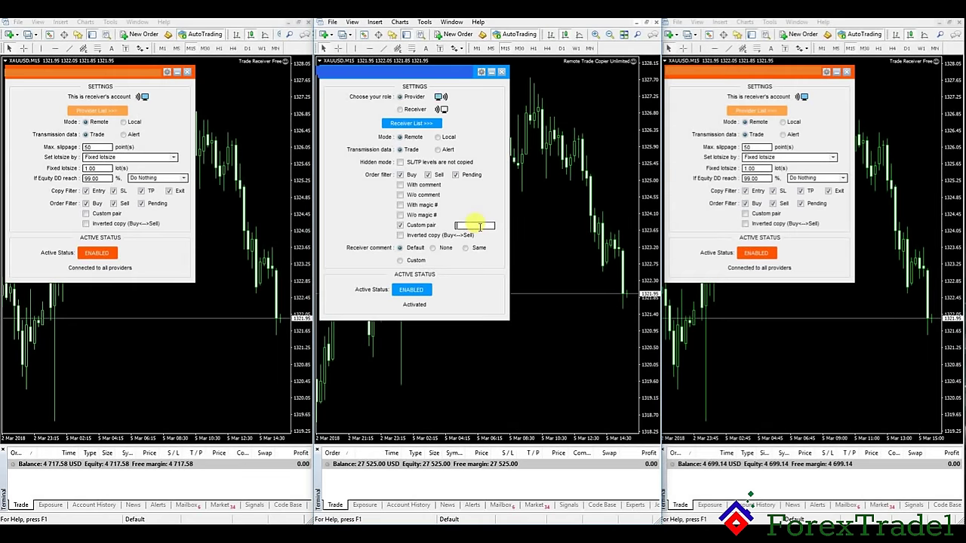
pyautogui.write('eu')
pyautogui.write('RUSD')
pyautogui.write('SD, XAUUSD')
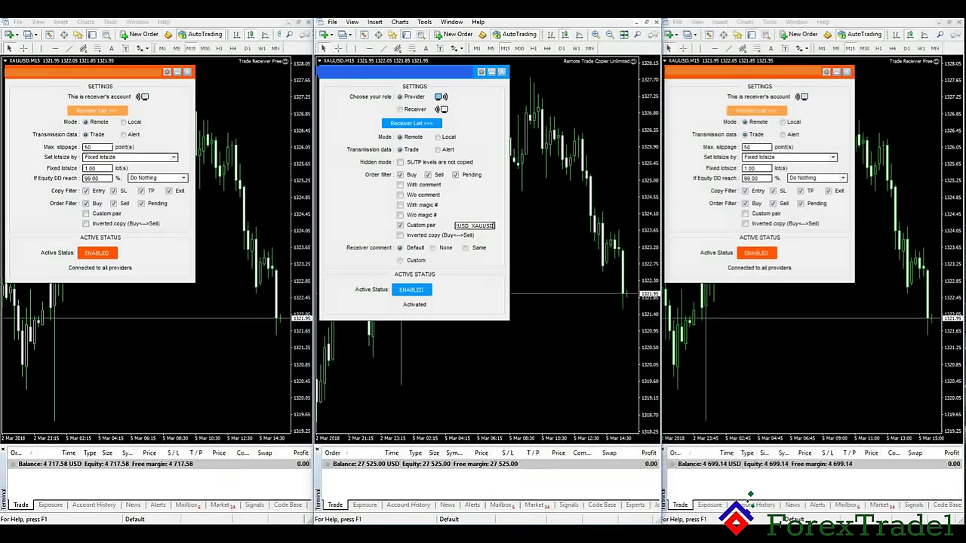
pyautogui.press('Left')
pyautogui.press('Left')
pyautogui.press('Left')
pyautogui.press('Left')
pyautogui.press('Left')
pyautogui.press('Left')
pyautogui.press('Left')
pyautogui.press('Left')
pyautogui.press('Left')
pyautogui.press('Left')
pyautogui.press('Left')
pyautogui.press('Left')
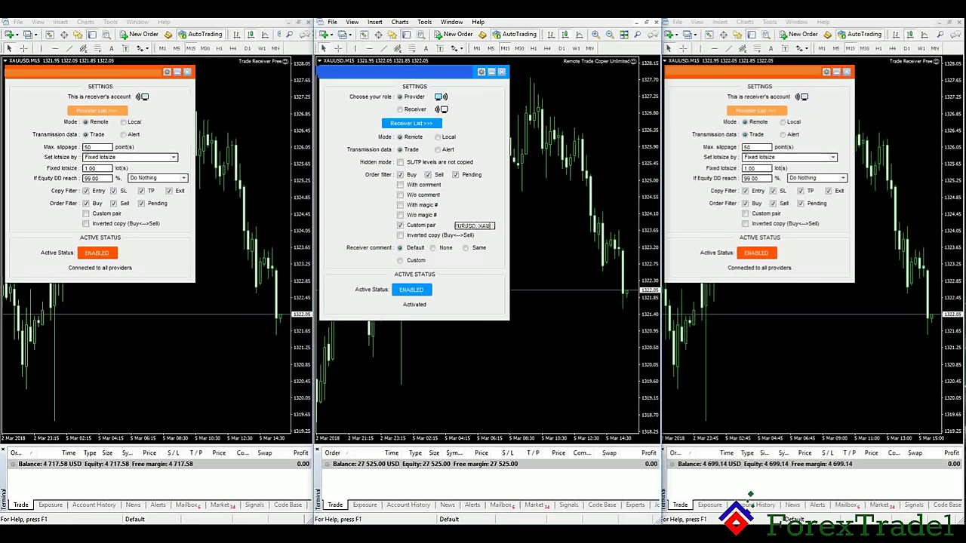
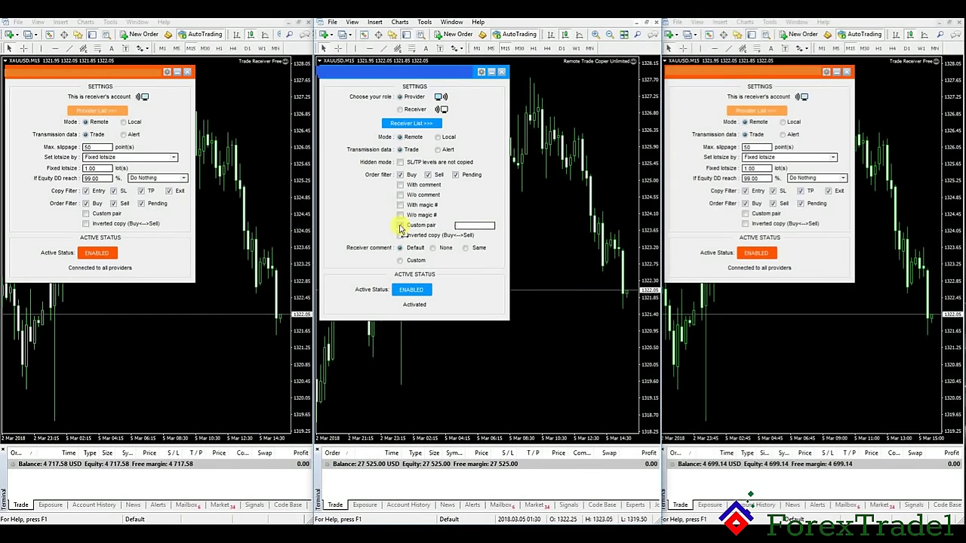
pyautogui.click(748, 218)
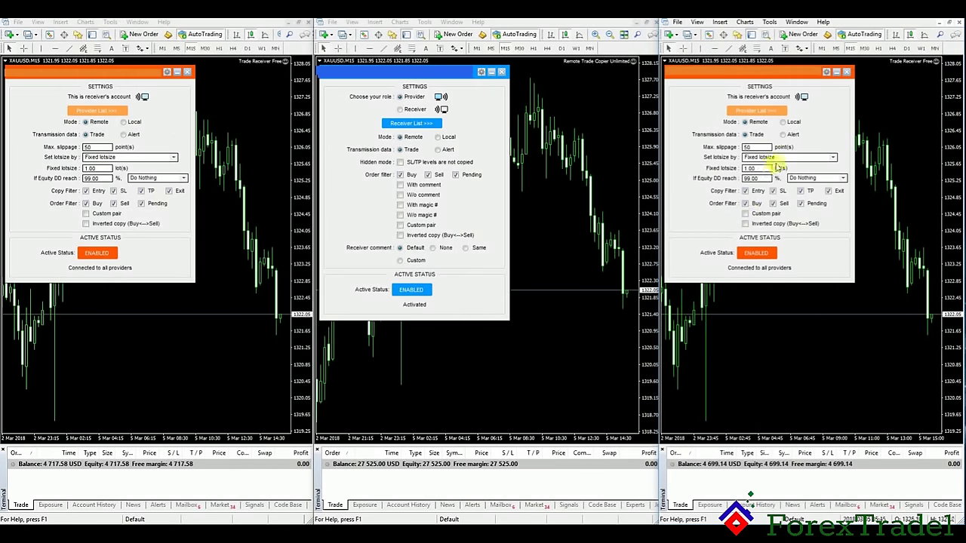
pyautogui.click(744, 215)
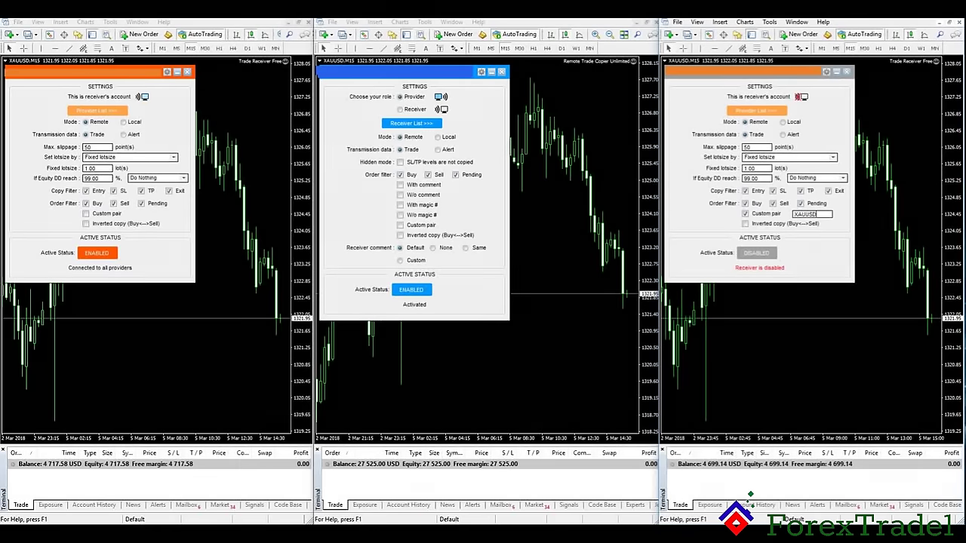
pyautogui.click(748, 253)
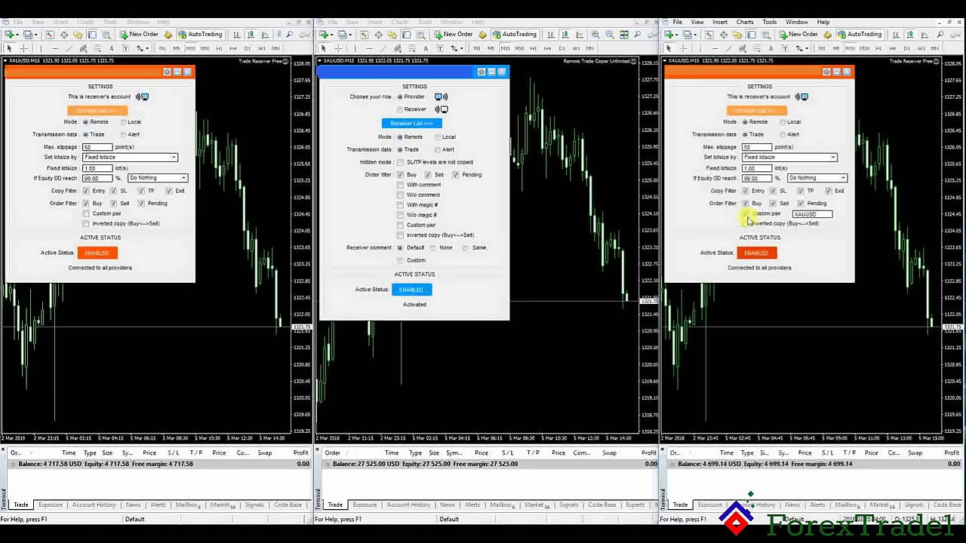
pyautogui.click(745, 215)
pyautogui.click(755, 254)
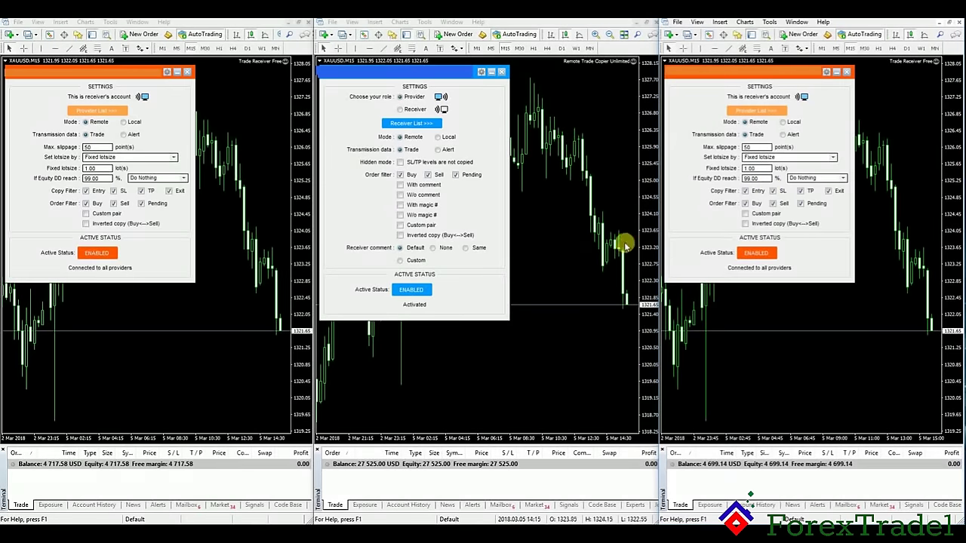
pyautogui.doubleClick(746, 179)
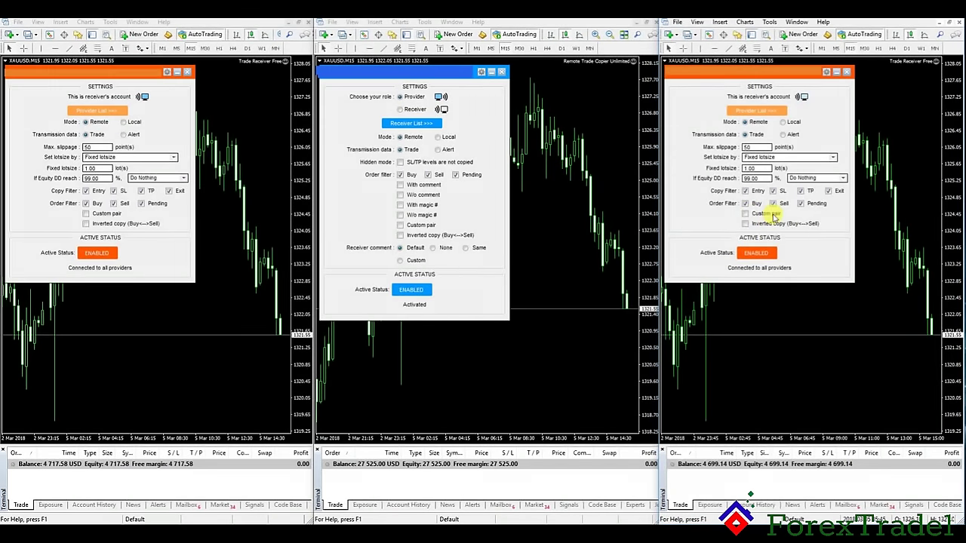
# Step: Set the right receiver's max slippage to 10 and disable it
pyautogui.doubleClick(757, 146)
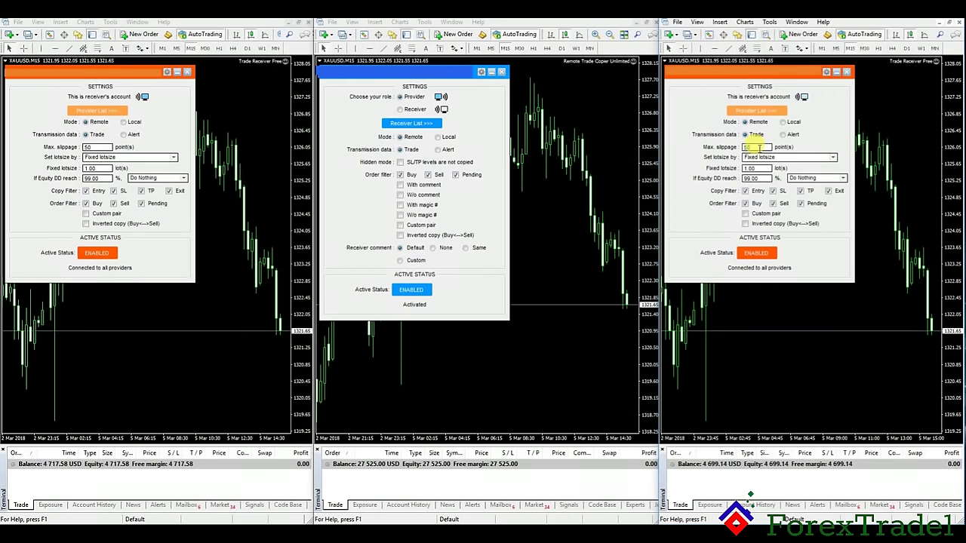
pyautogui.write('10')
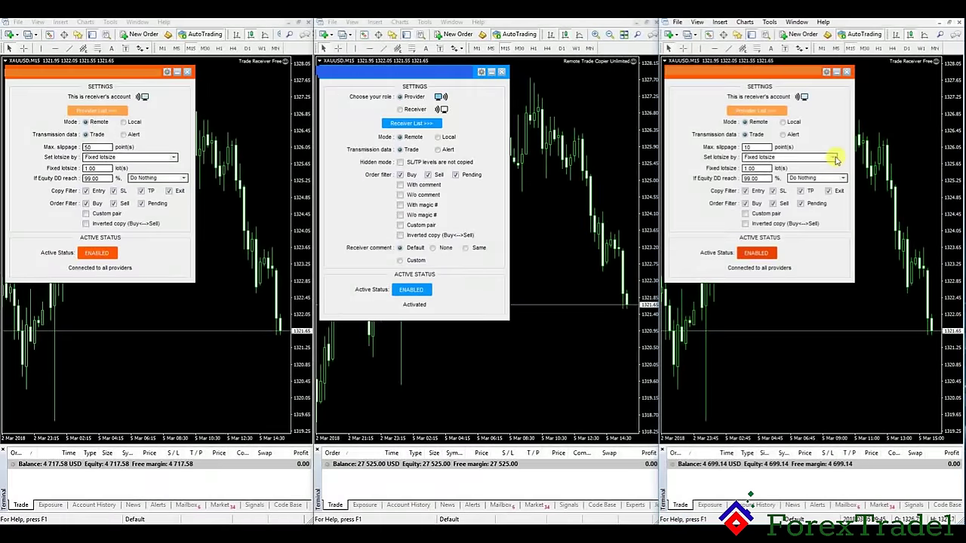
pyautogui.click(756, 253)
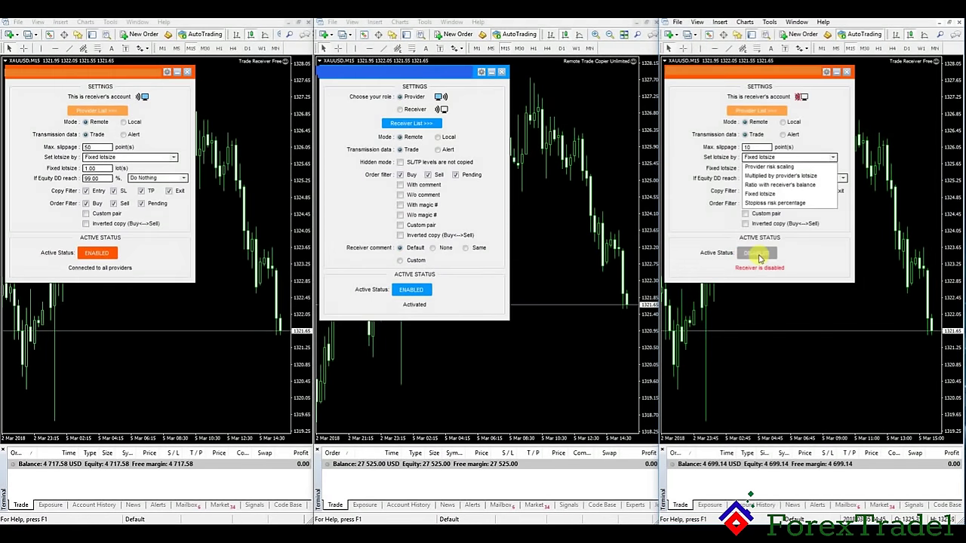
# Step: Use a fixed 10-lot size on the right receiver and fixed 5 lots on the left receiver
pyautogui.click(832, 157)
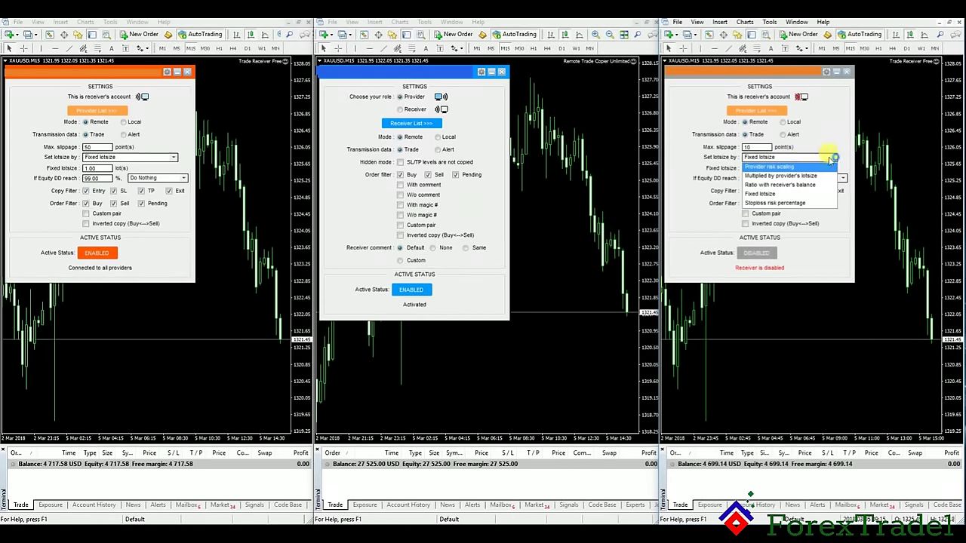
pyautogui.click(766, 194)
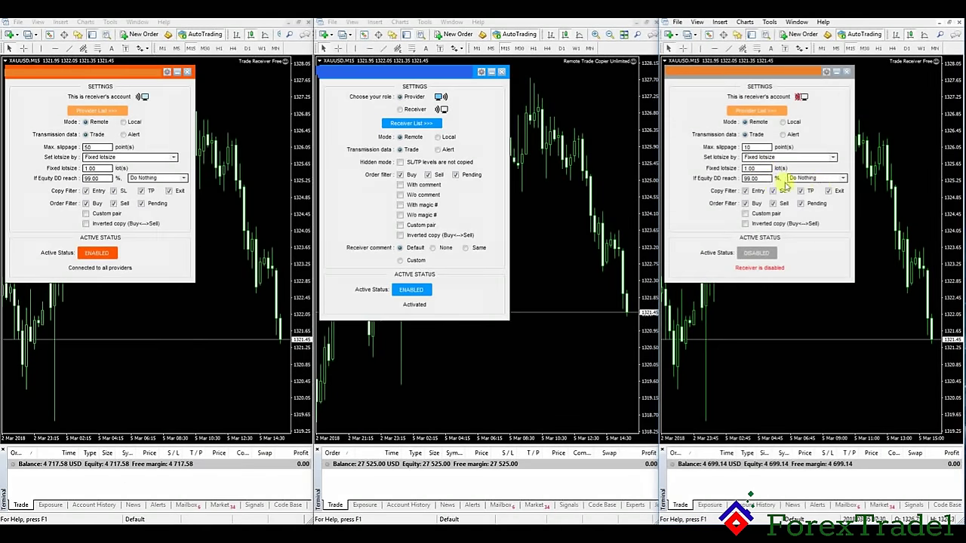
pyautogui.doubleClick(755, 168)
pyautogui.write('10')
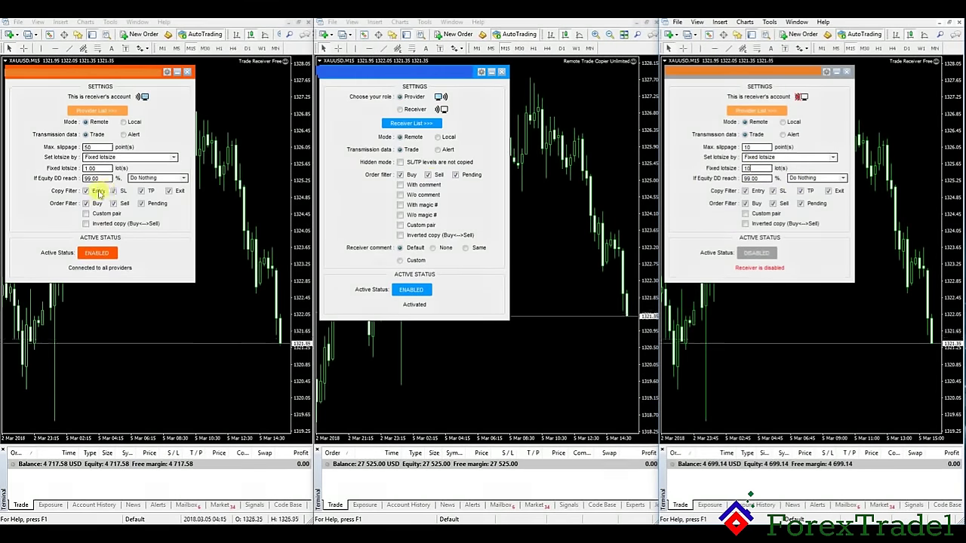
pyautogui.moveTo(84, 167); pyautogui.dragTo(117, 169)
pyautogui.write('5')
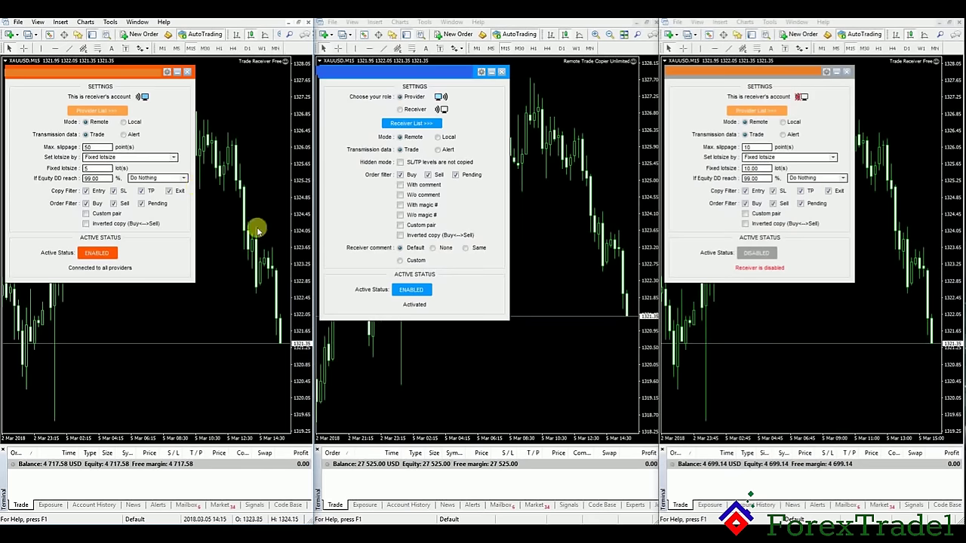
# Step: Place a 15-lot XAUUSD market sell order from the provider terminal
pyautogui.click(448, 35)
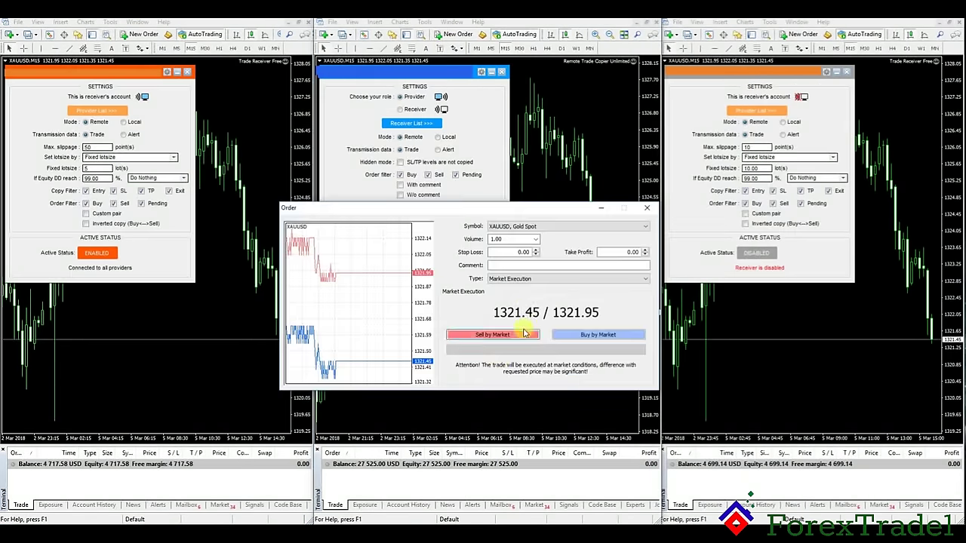
pyautogui.click(534, 239)
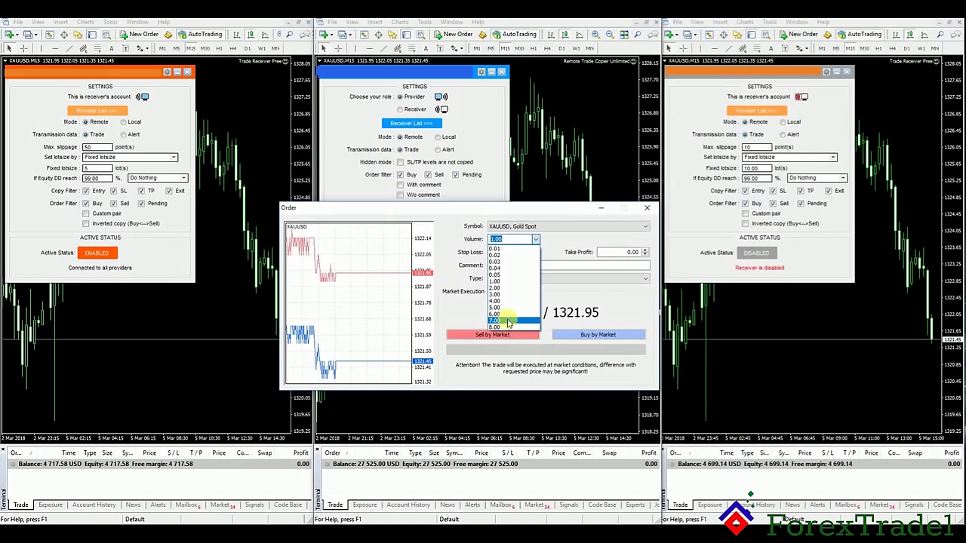
pyautogui.click(510, 240)
pyautogui.write('15')
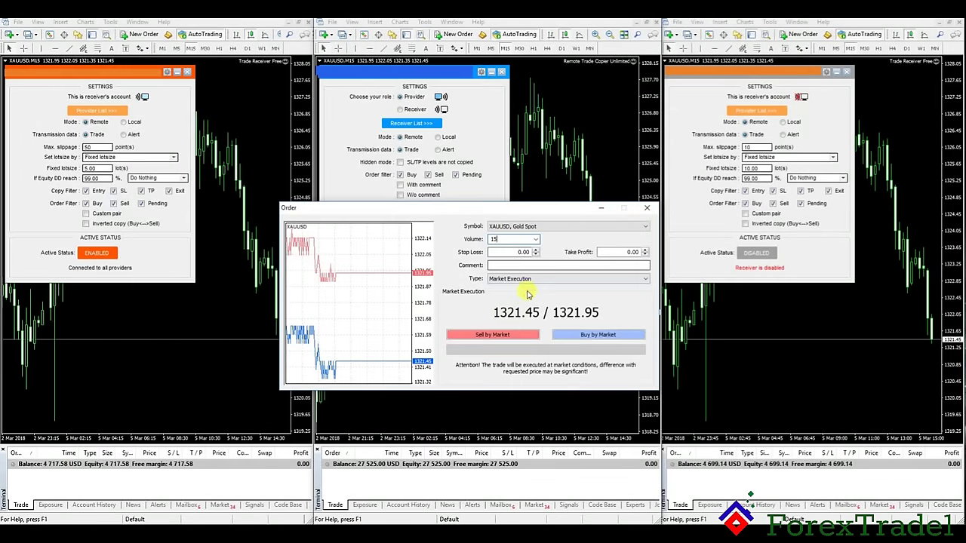
pyautogui.click(491, 334)
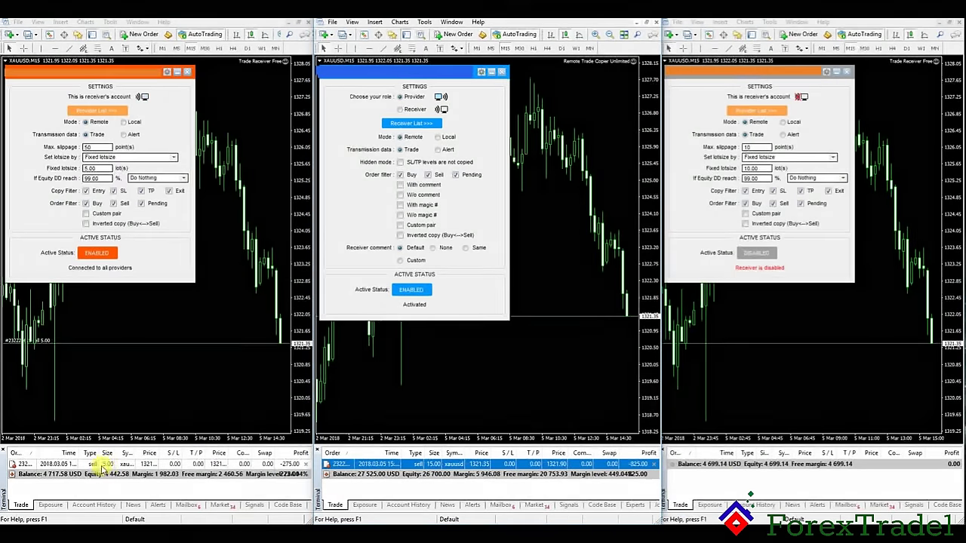
# Step: Re-enable the right receiver and check its copied 10-lot XAUUSD sell in the Trade tab
pyautogui.click(757, 253)
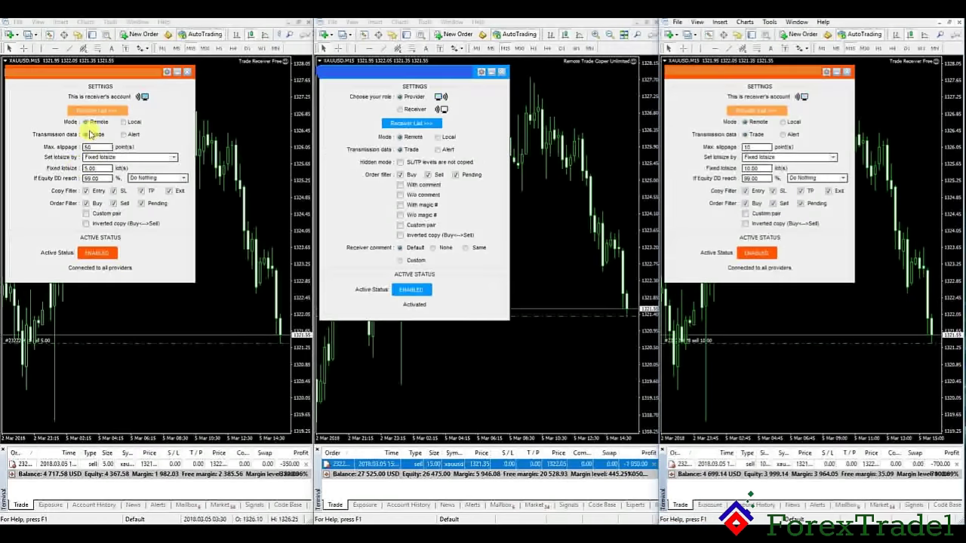
pyautogui.click(124, 453)
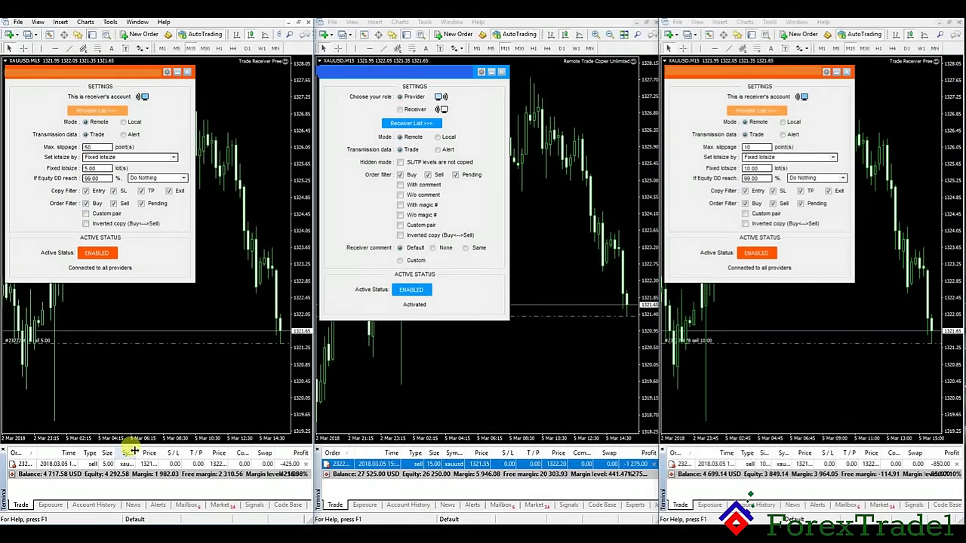